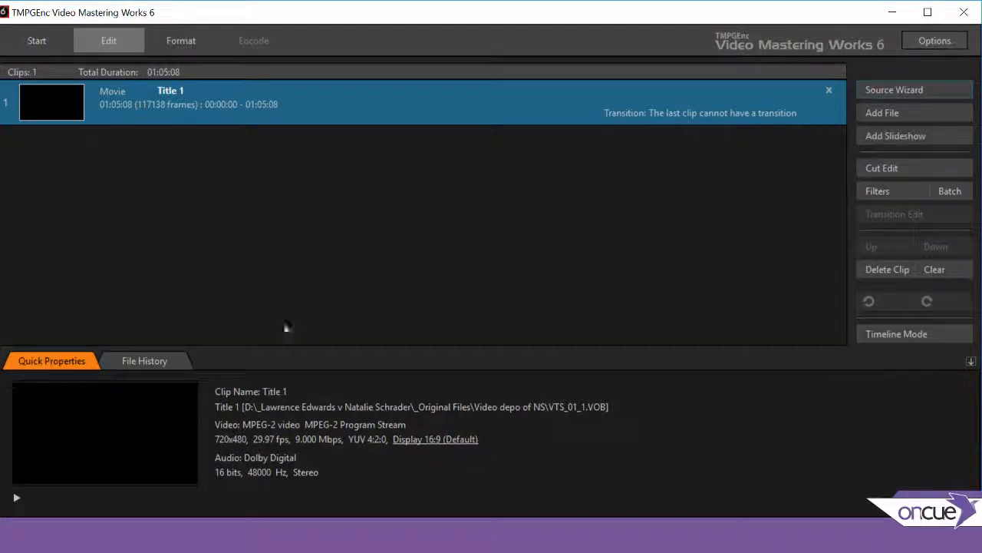
Select the generic MPEG File Output template with MPEG-1 video as the output format
left_click(179, 48)
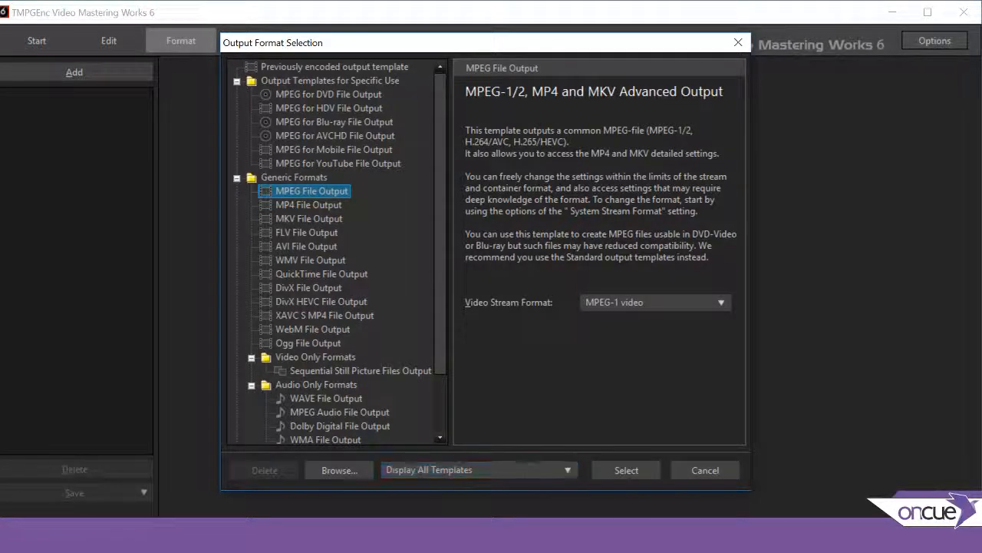
mouse_move(322, 537)
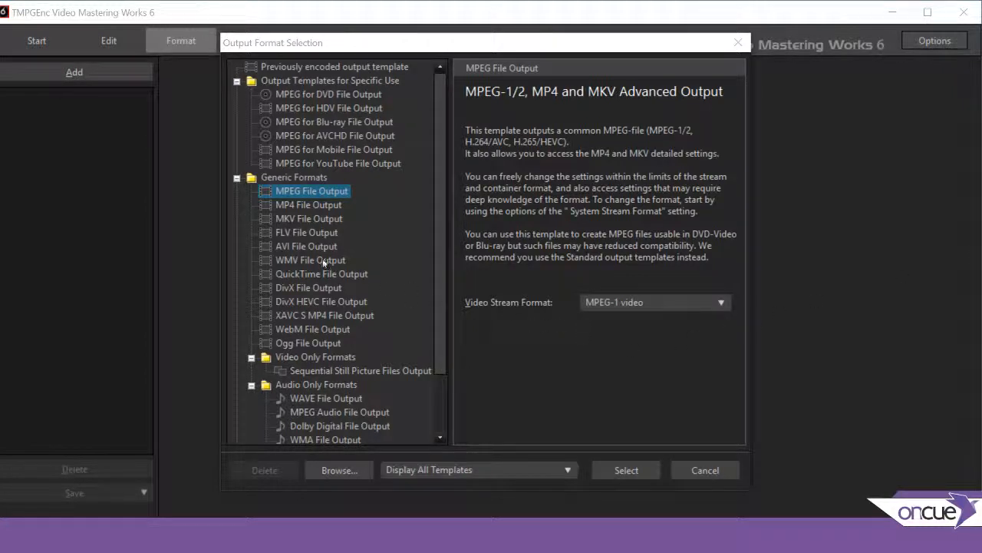
left_click(289, 192)
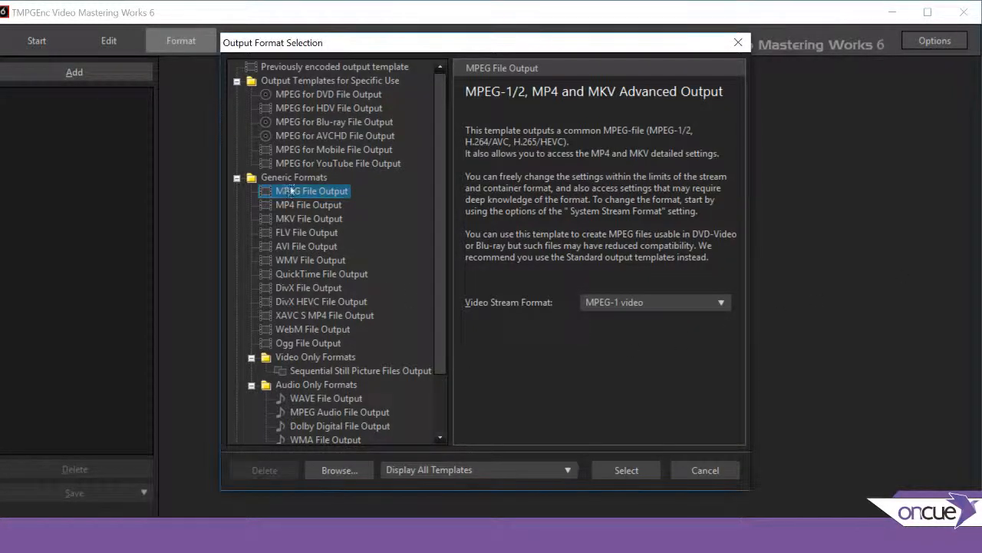
left_click(643, 469)
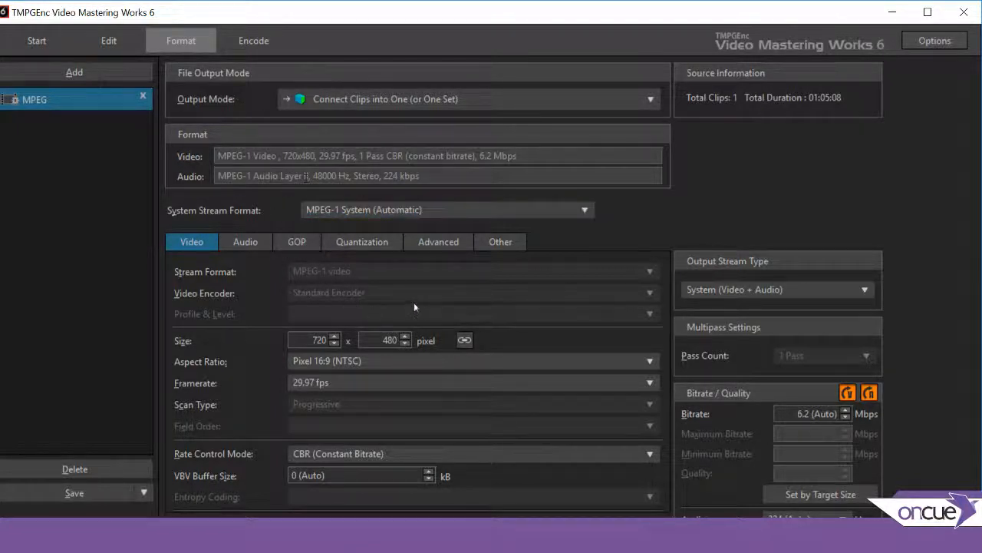
Set the output video's aspect ratio to Pixel 4:3 (NTSC) and its framerate to 30 fps
left_click(348, 359)
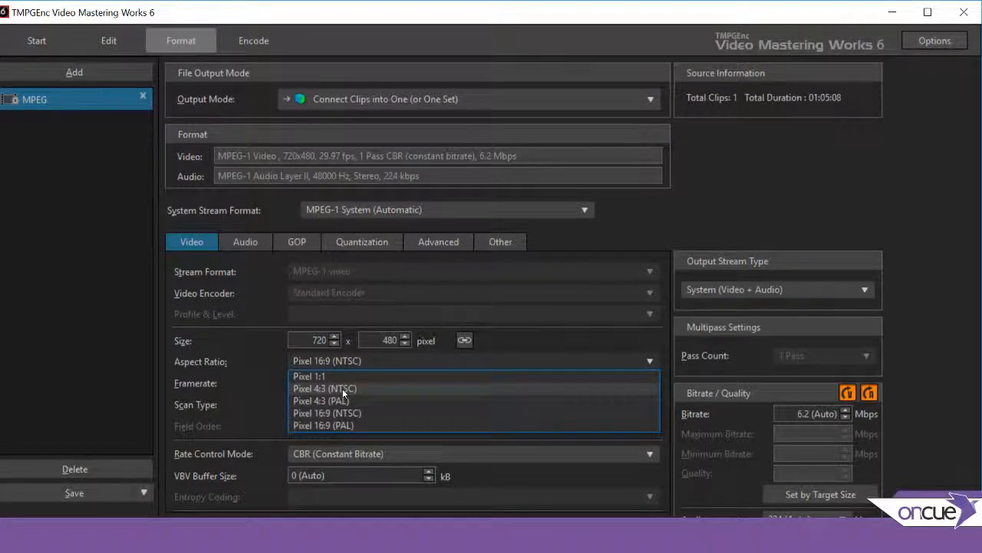
left_click(342, 388)
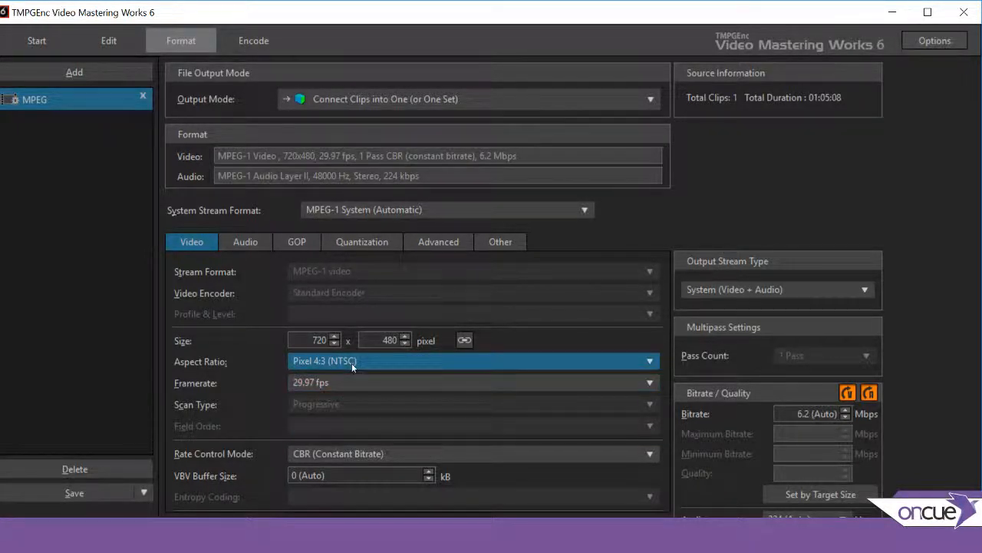
left_click(338, 382)
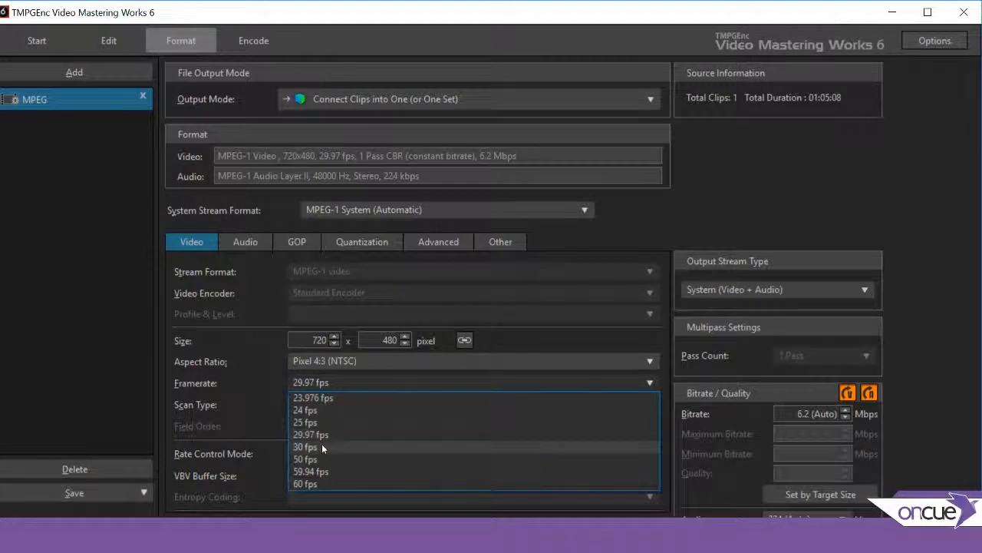
left_click(321, 447)
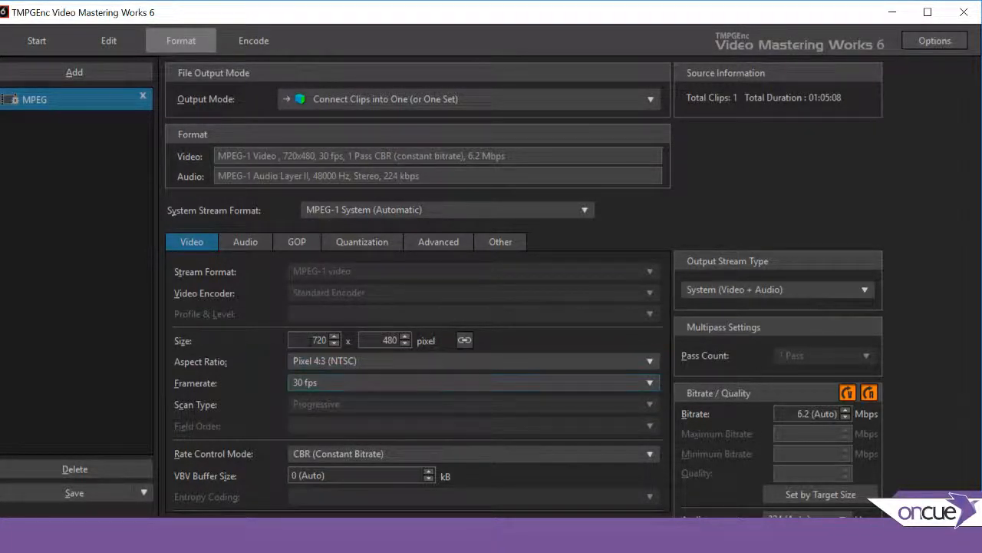
Set the output video's frame width to 640 pixels
double_click(323, 340)
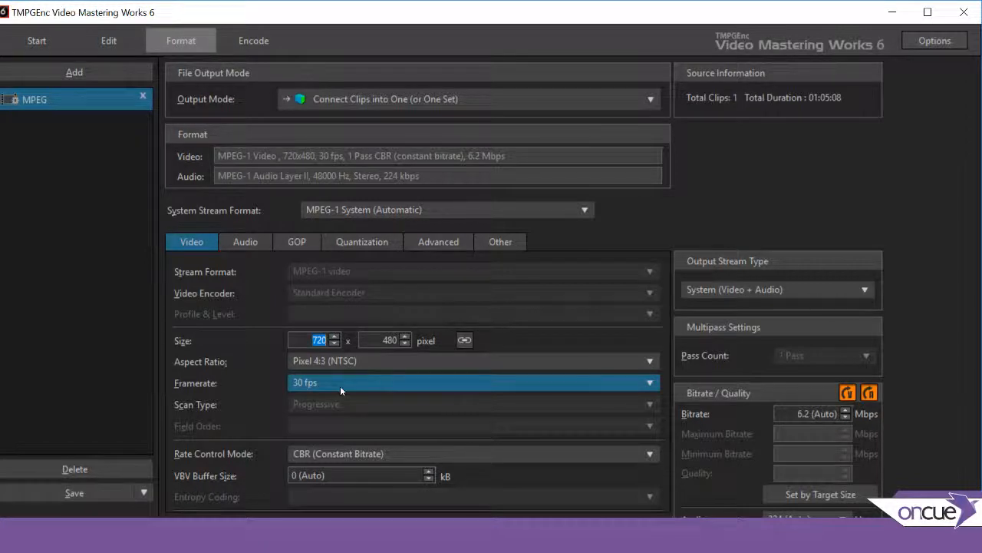
type("640")
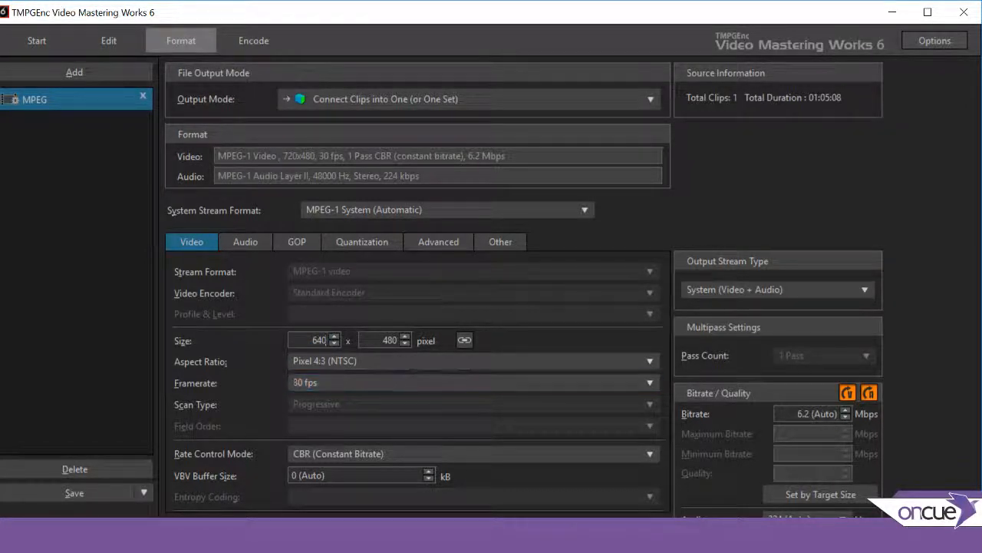
key("Tab")
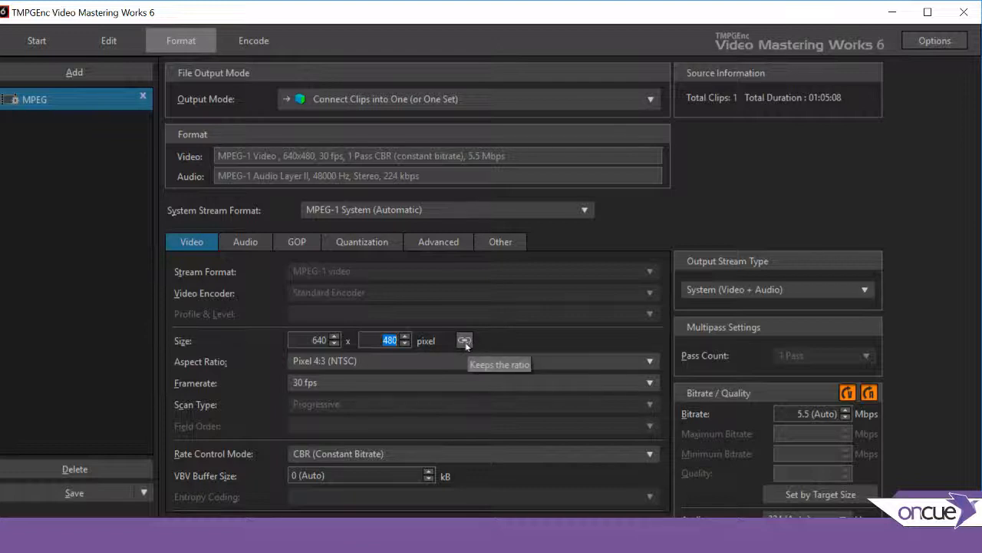
left_click(465, 340)
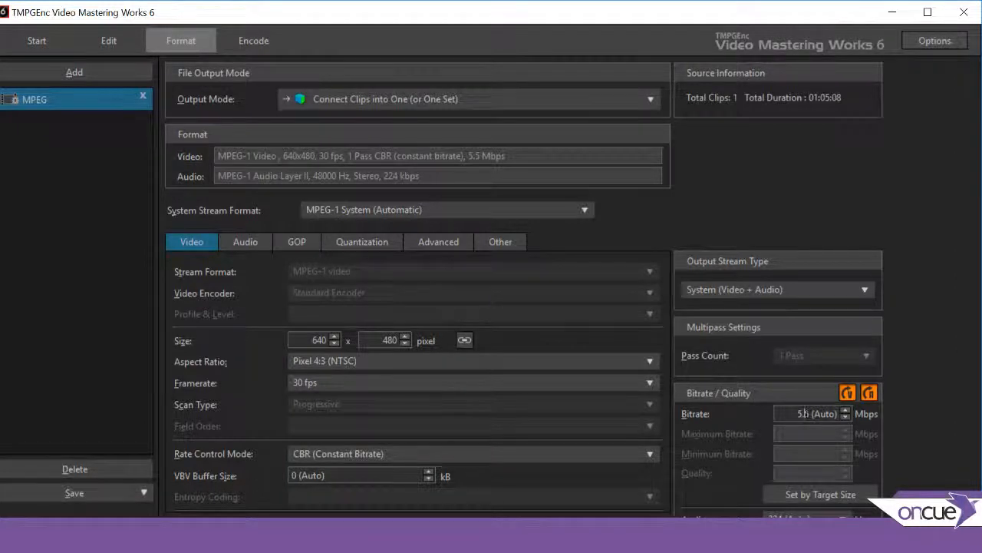
Switch the bitrate from automatic to a manual 1.5 Mbps and check the estimated output file size in the target size settings
left_click_drag(797, 414, 842, 428)
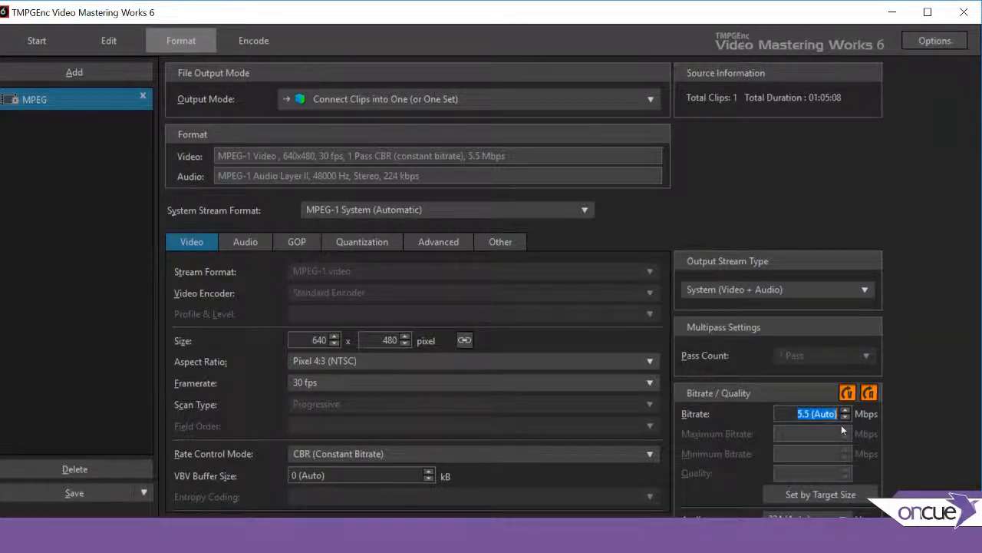
left_click(865, 393)
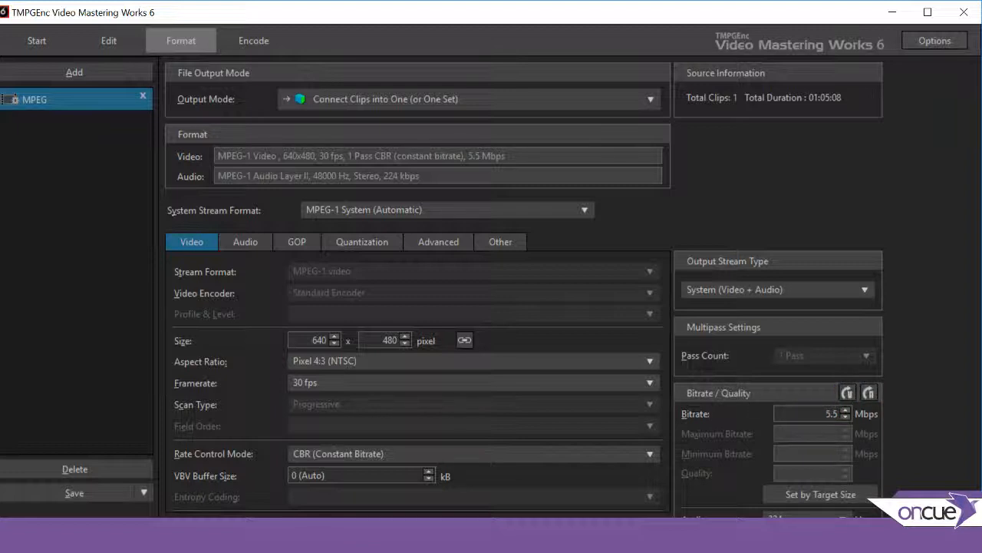
left_click_drag(824, 413, 866, 422)
type("1.5")
left_click(782, 492)
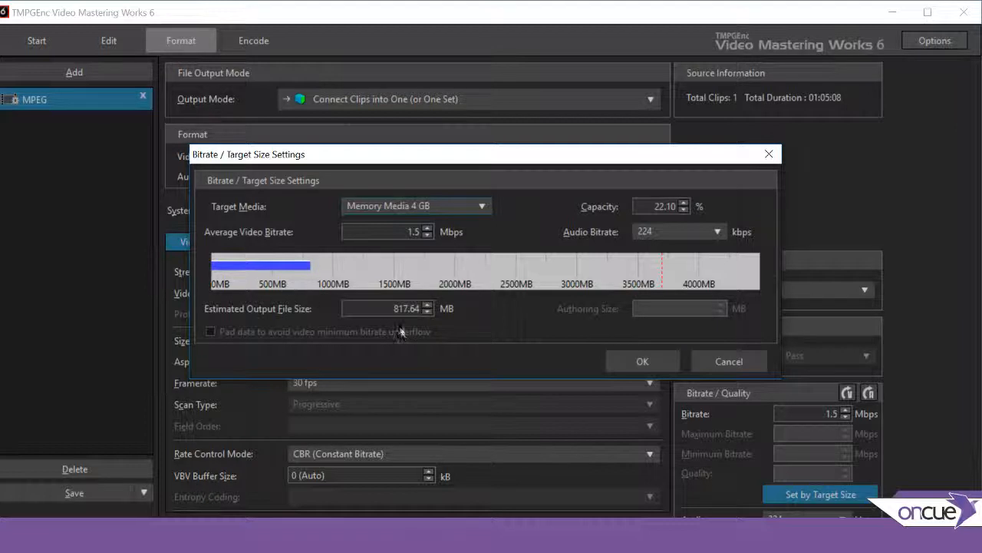
left_click(630, 355)
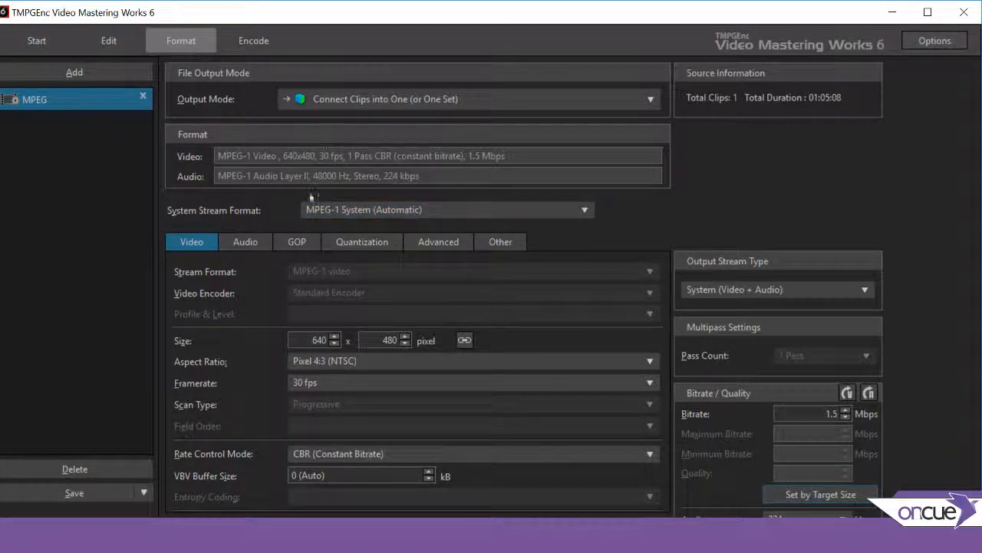
Set the aspect ratio to Pixel 16:9 (NTSC) and enter a frame size of 720 x 405 pixels
left_click(352, 362)
left_click(345, 412)
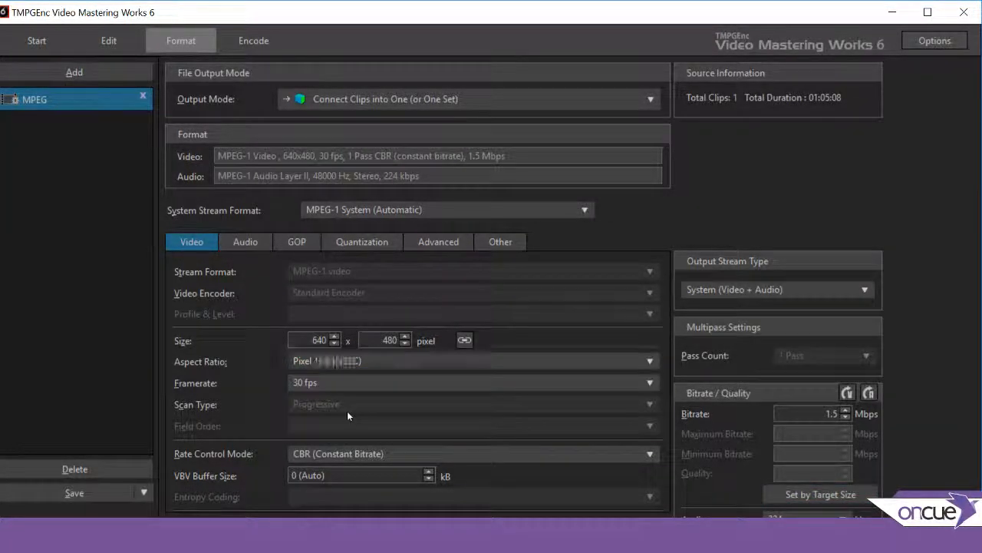
double_click(321, 340)
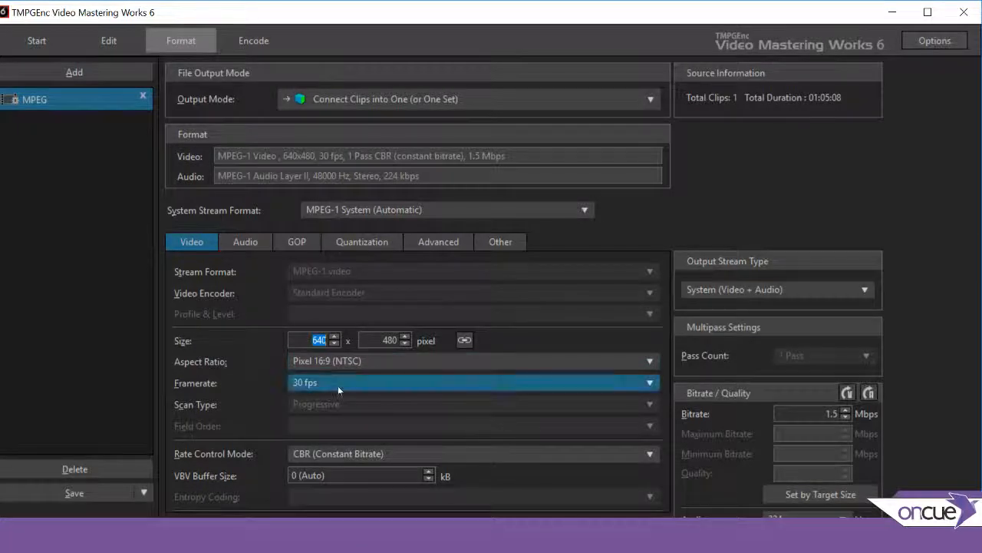
type("720")
left_click(405, 337)
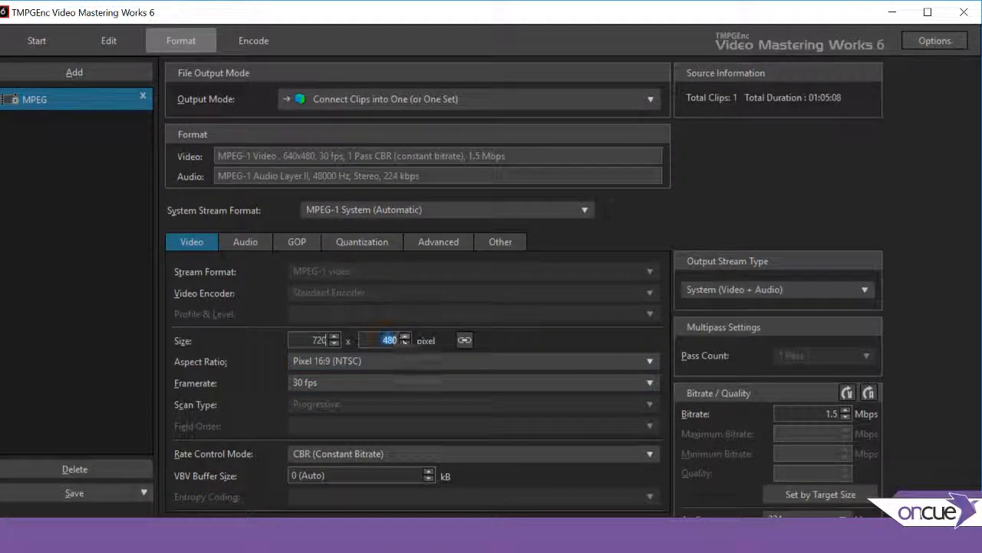
mouse_move(393, 340)
left_mouse_down()
mouse_move(383, 339)
mouse_move(400, 344)
left_mouse_up()
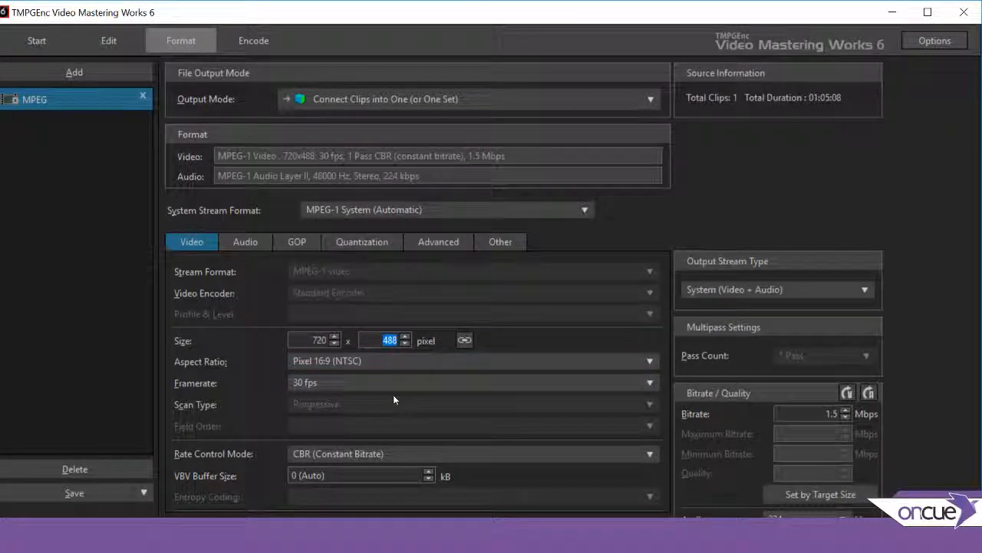
type("405")
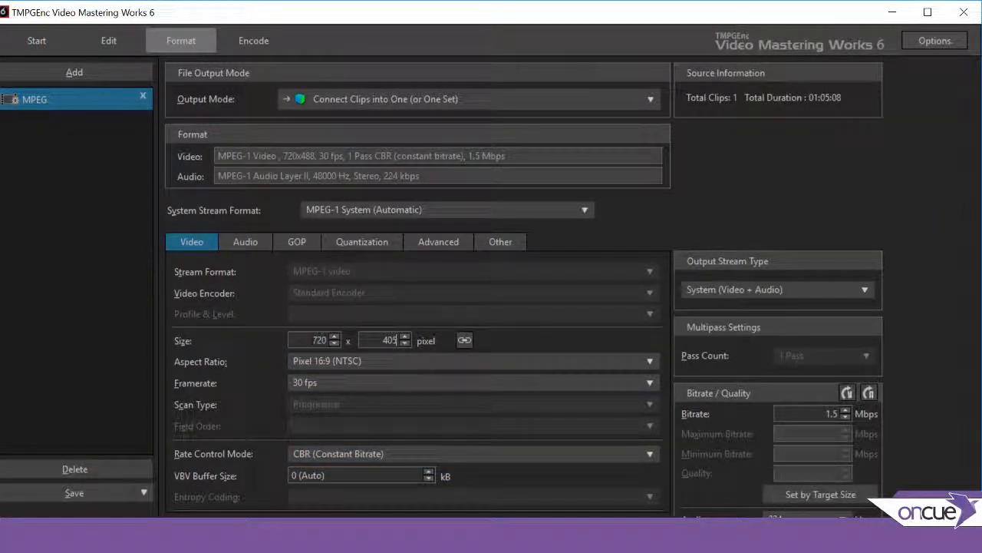
Return the frame size to 640 x 480 pixels and the aspect ratio to Pixel 4:3 (NTSC)
key("shift+Tab")
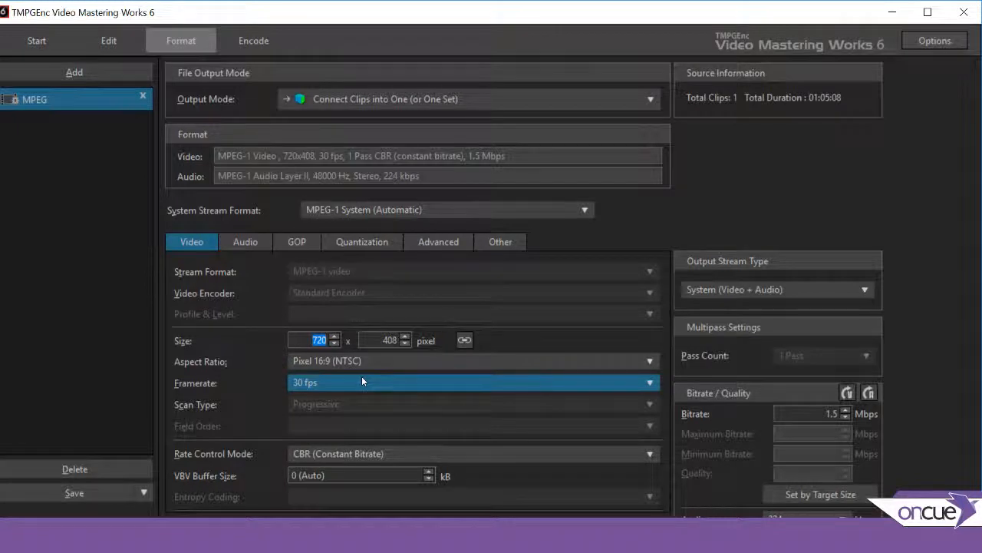
type("640")
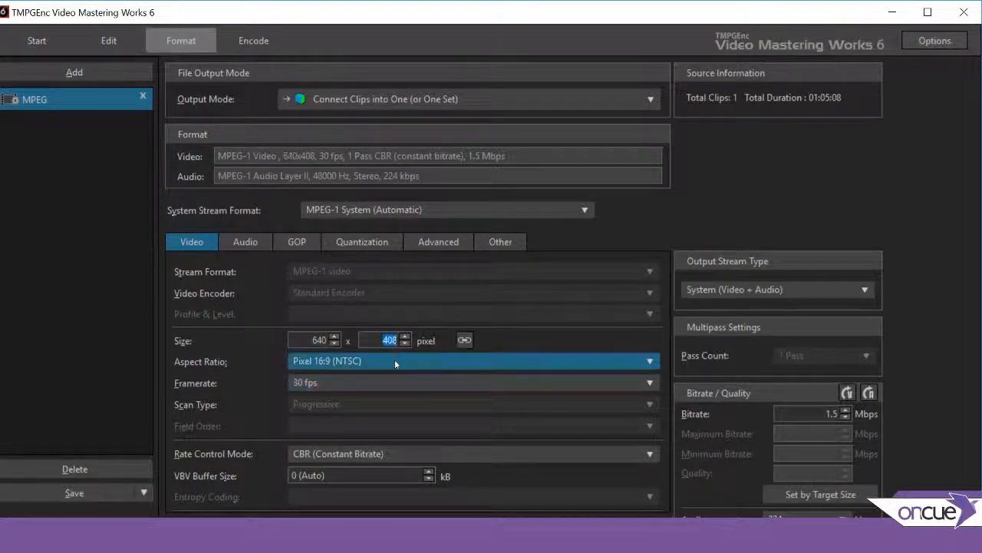
double_click(390, 340)
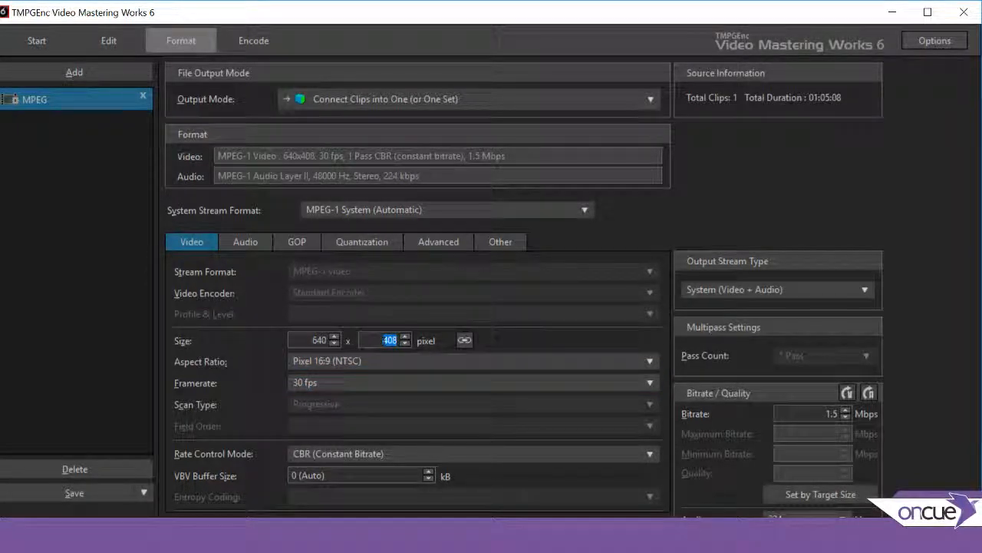
type("480")
left_click(400, 360)
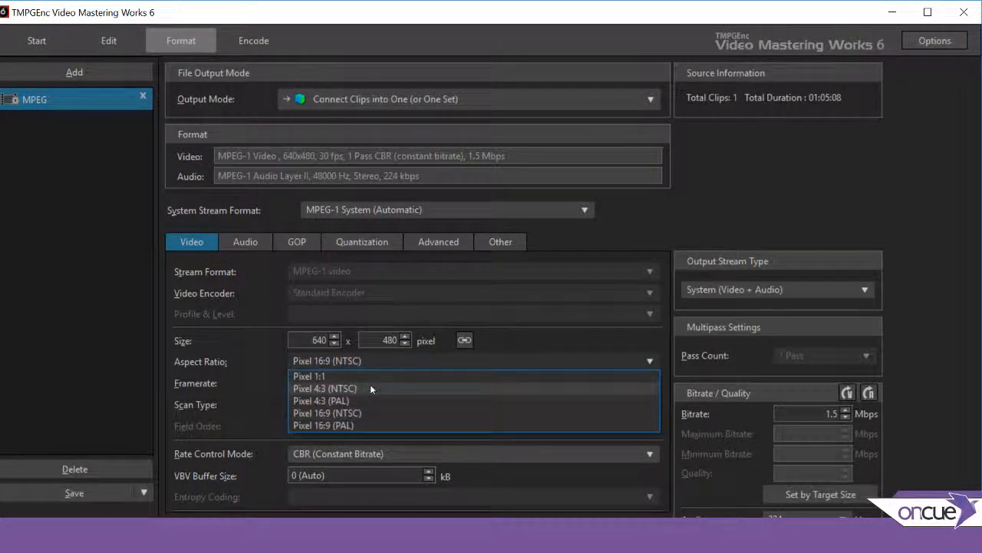
left_click(370, 384)
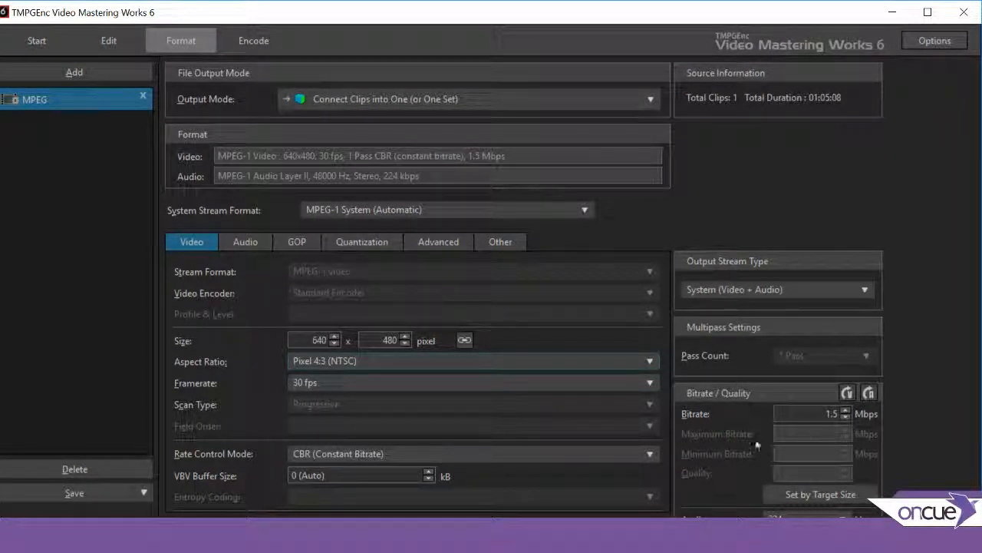
Name the output file "MPEG 1 file fullscreen" and start encoding it
double_click(827, 22)
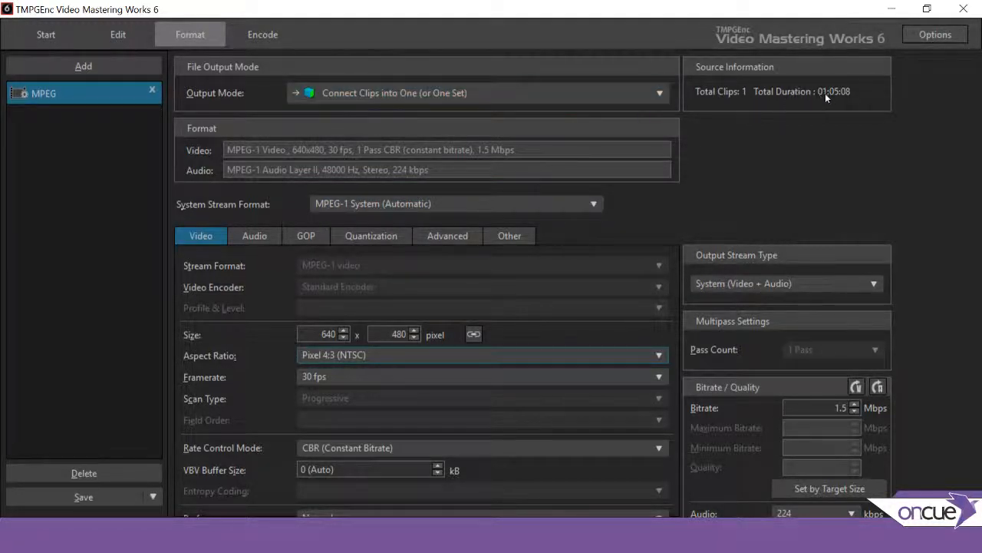
left_click(249, 34)
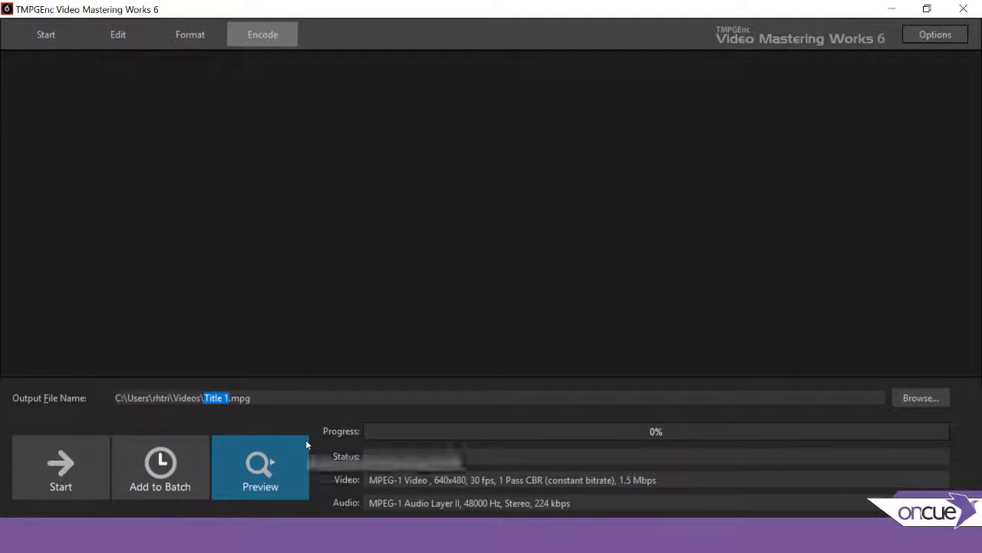
type("MPEG 1 f")
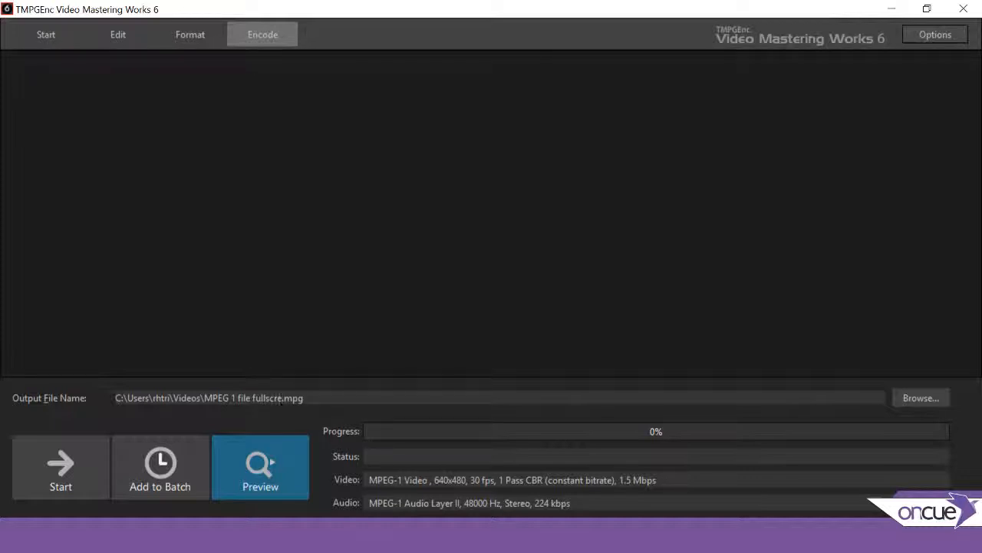
left_click(53, 472)
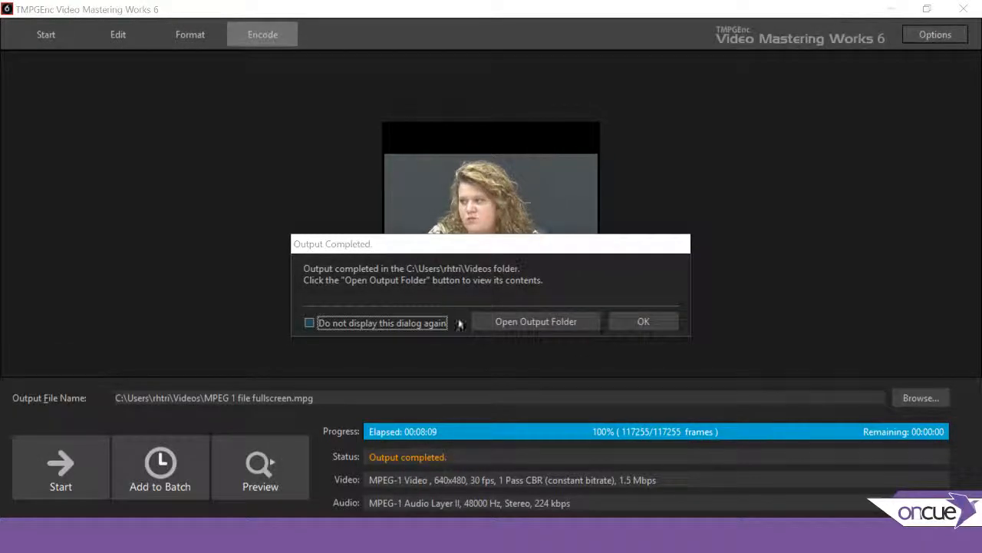
Open the output folder, check playback of MPEG 1 file fullscreen.mpg partway through, and close the folder window
left_click(499, 321)
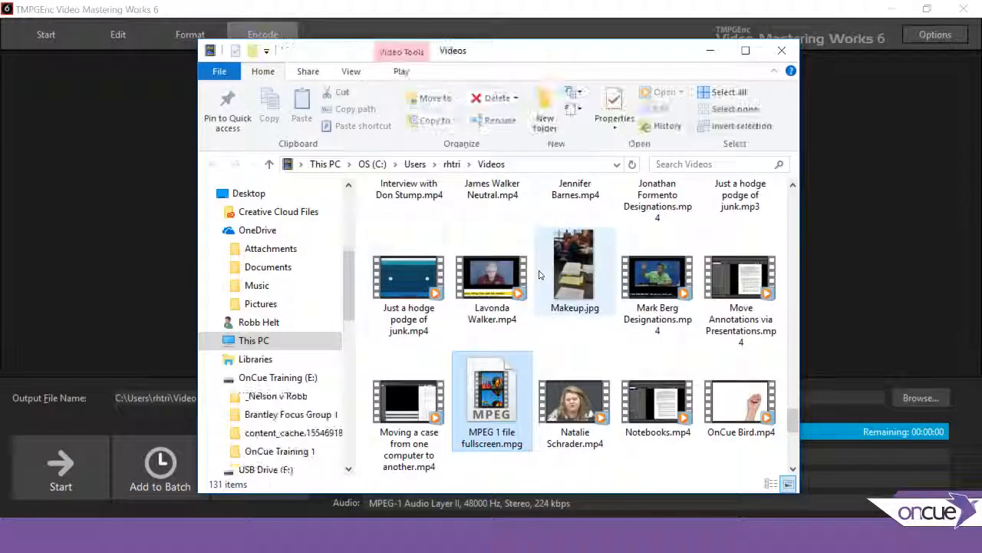
double_click(505, 412)
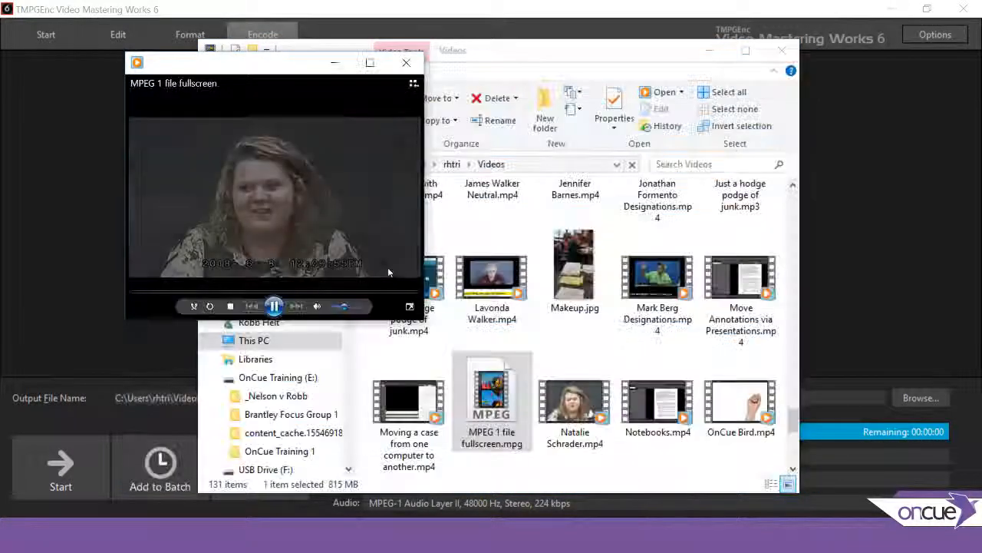
left_click(253, 292)
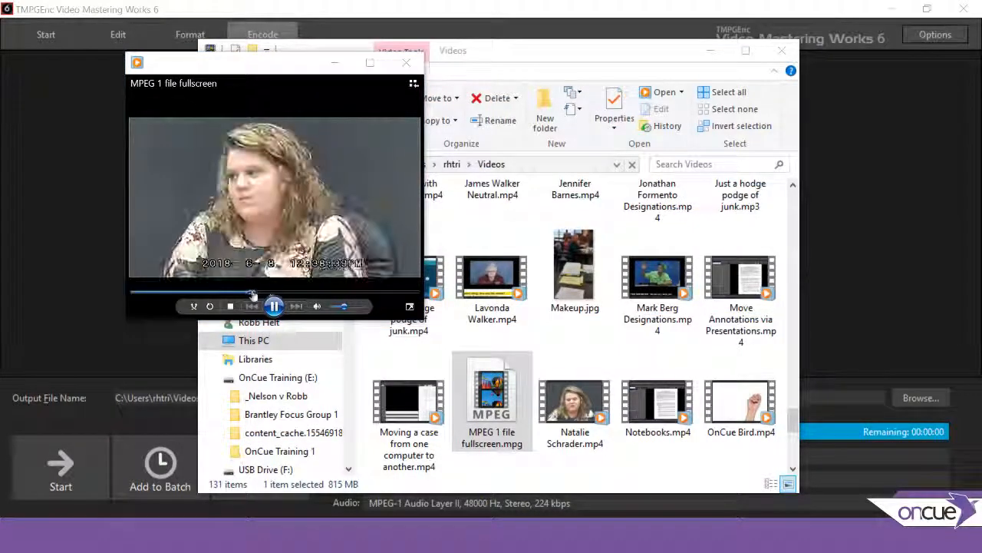
left_click(372, 63)
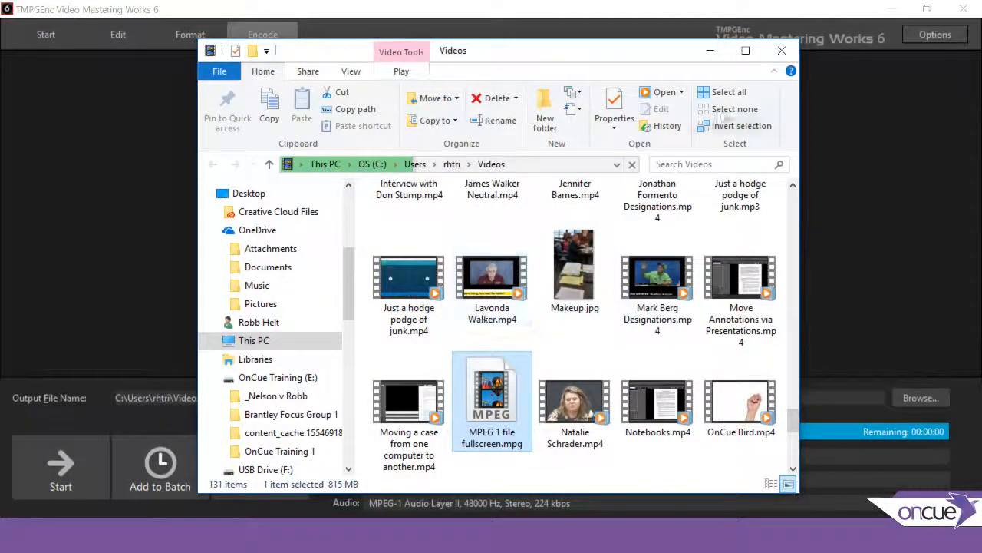
left_click(782, 50)
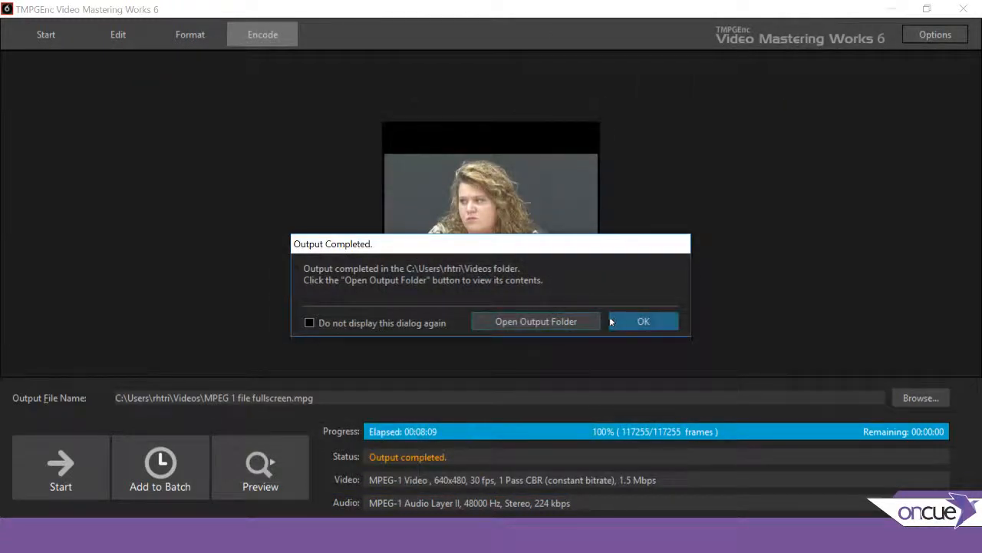
Dismiss the completion message and set the aspect ratio to Pixel 16:9 (NTSC) in the format settings
left_click(614, 320)
left_click(189, 35)
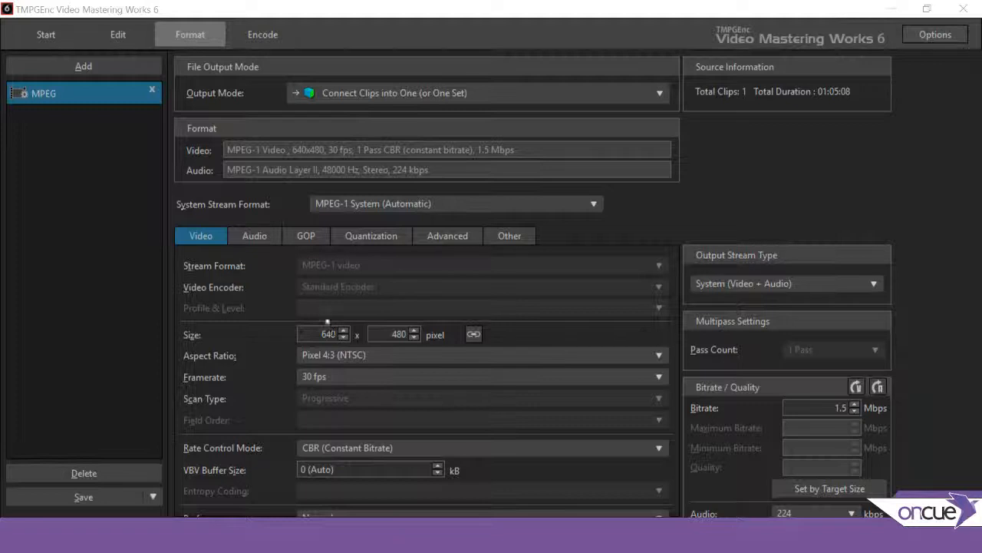
left_click(357, 356)
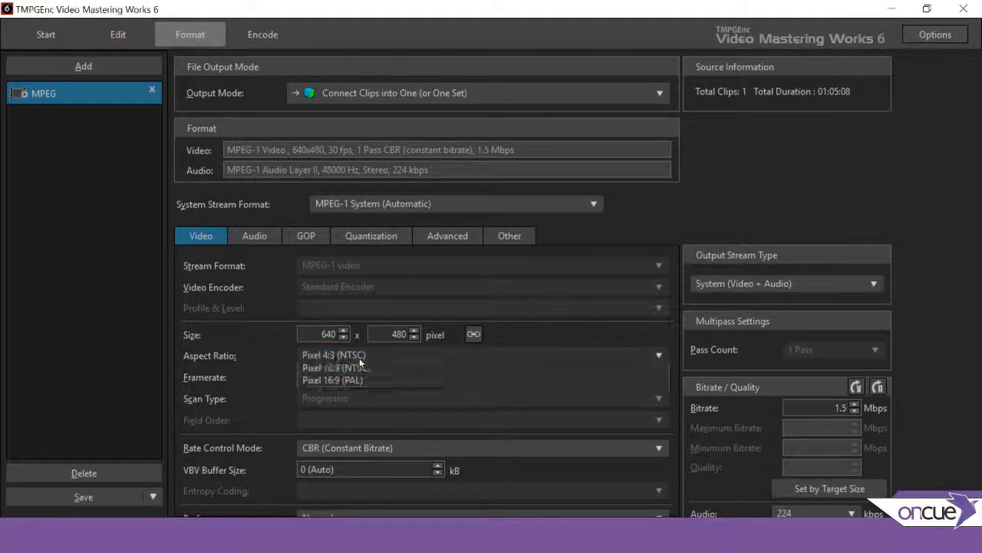
left_click(355, 407)
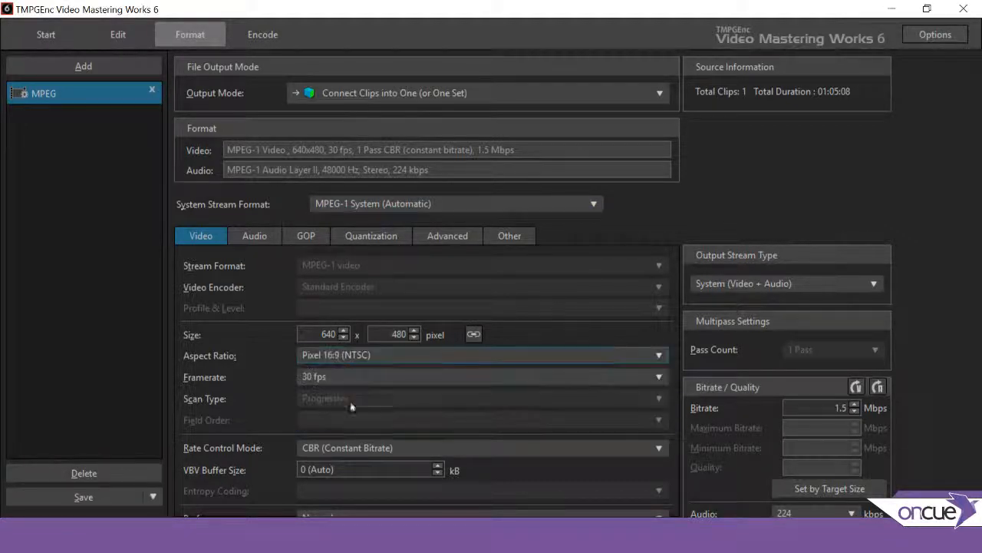
Enter a frame size of 720 x 405 pixels, with width and height unlinked
double_click(329, 334)
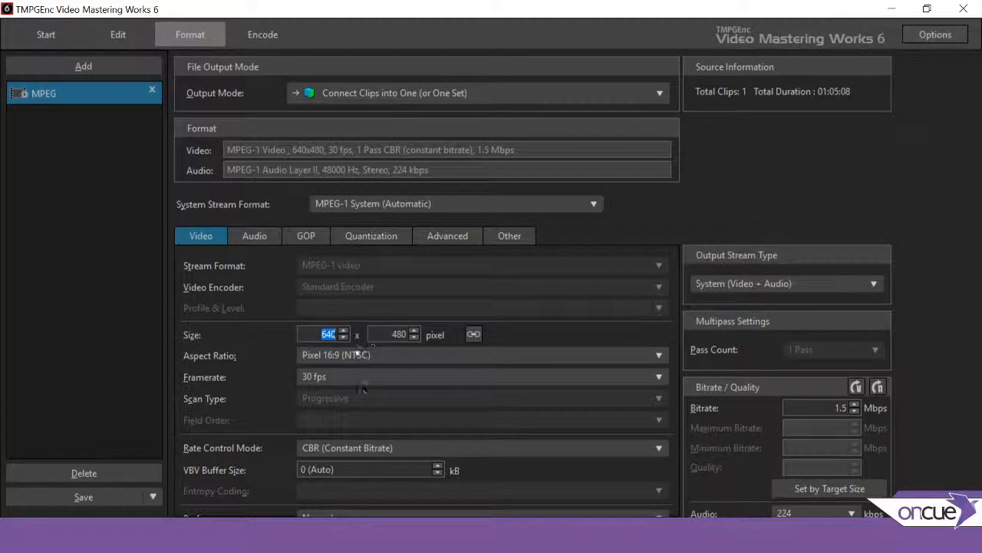
left_click(474, 334)
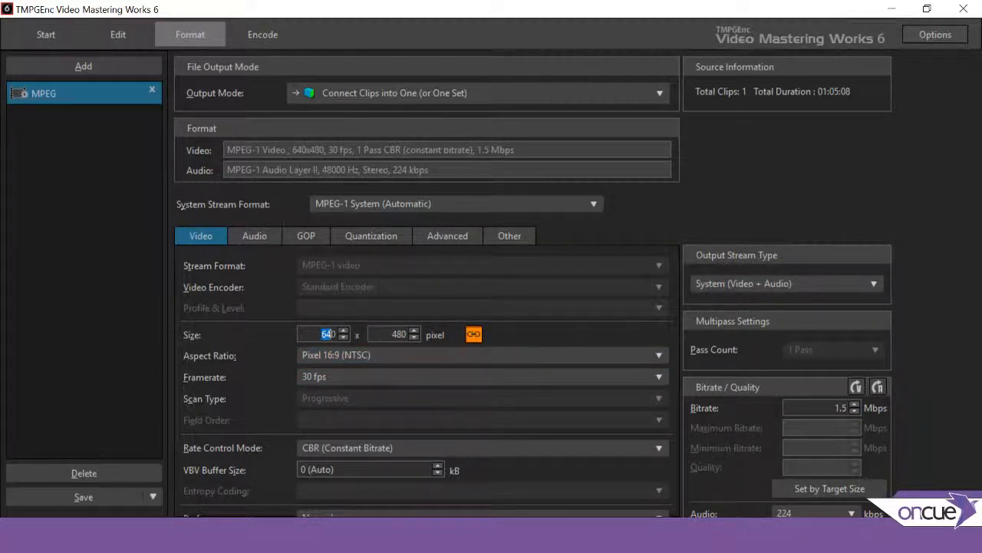
double_click(339, 335)
type("720")
key("Tab")
left_click(474, 334)
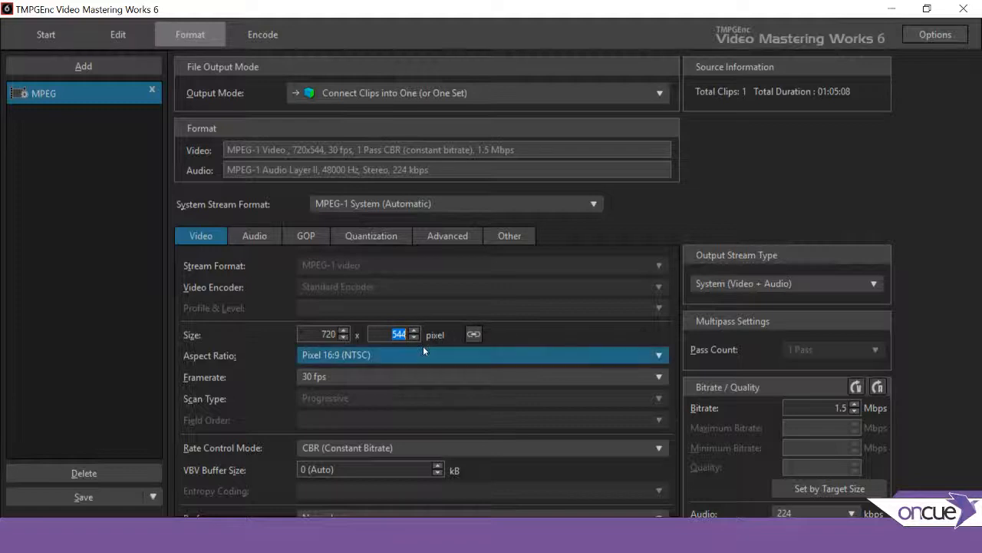
type("405")
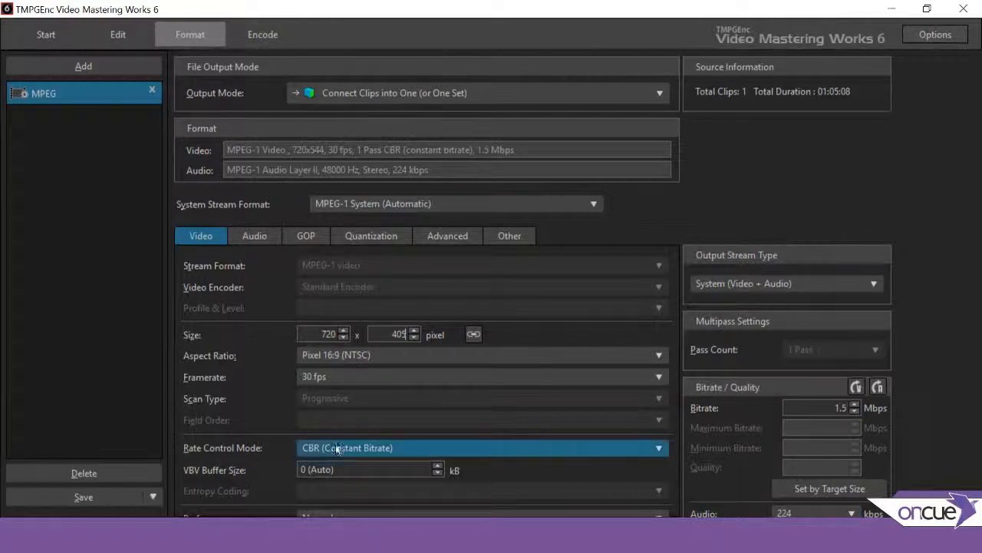
Change the output file name to "MPEG 1 file widescreen" and start encoding it
left_click(274, 29)
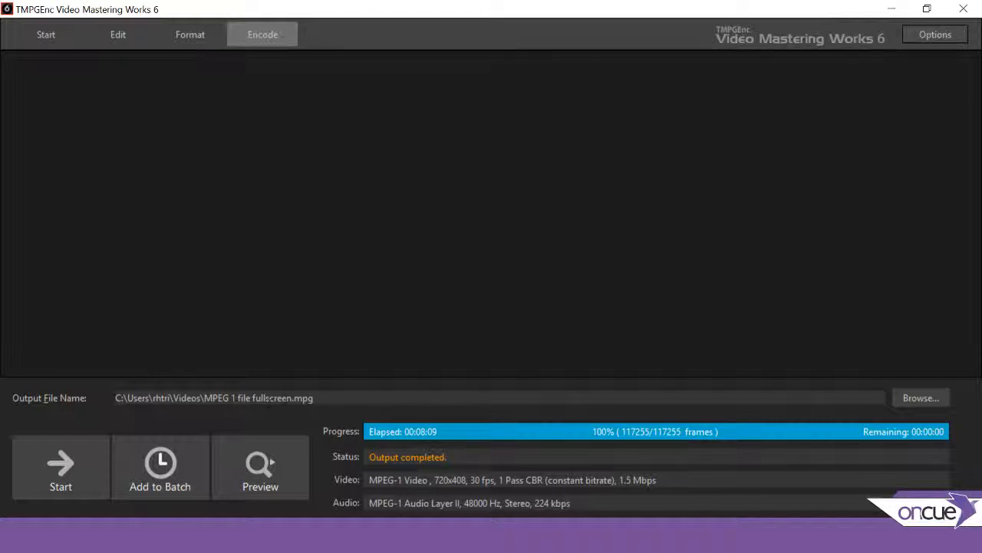
double_click(292, 398)
left_click(294, 397)
left_click_drag(294, 398, 264, 398)
type("widescreen")
left_click(34, 481)
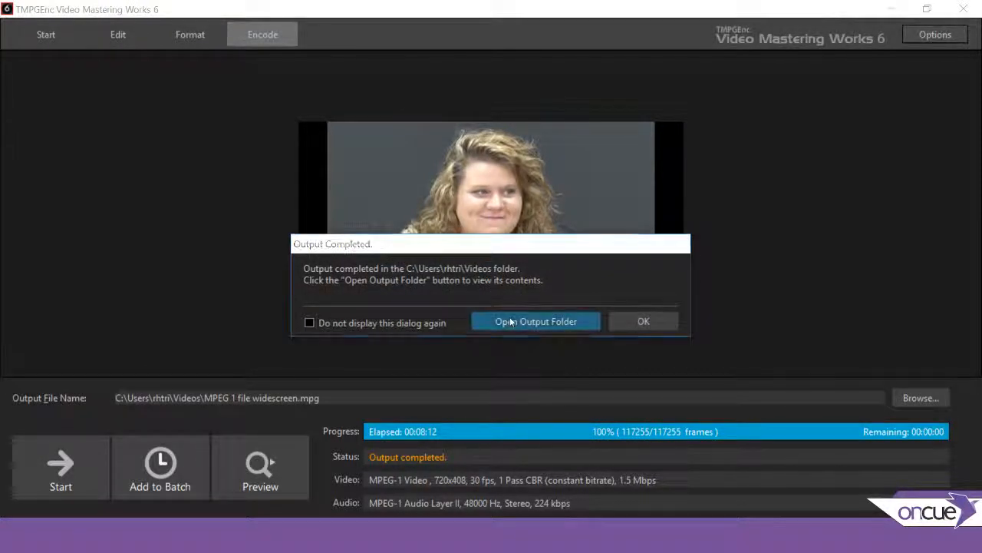
Open the output folder, check playback of MPEG 1 file widescreen.mpg, and close the player and folder windows
left_click(507, 320)
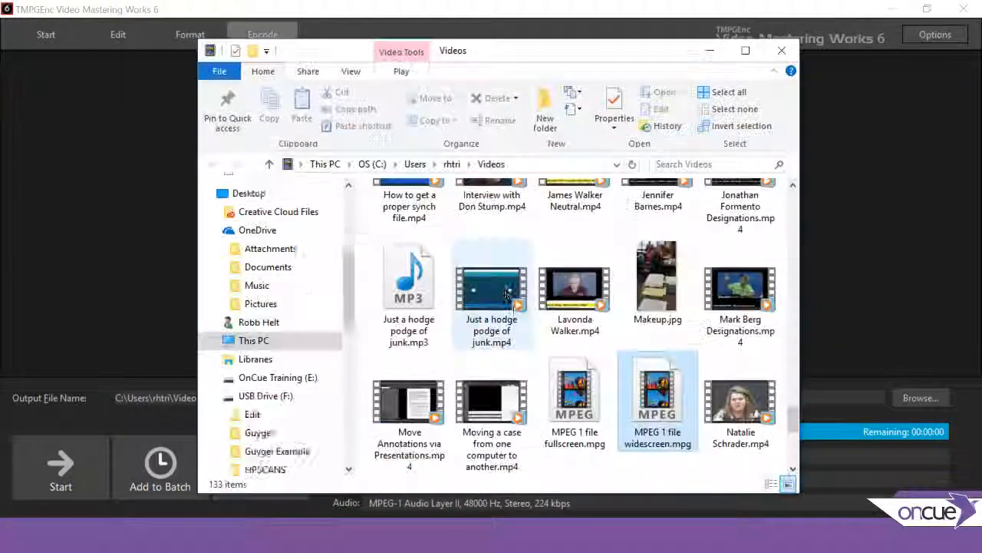
left_click(598, 435)
left_click(670, 419)
double_click(670, 419)
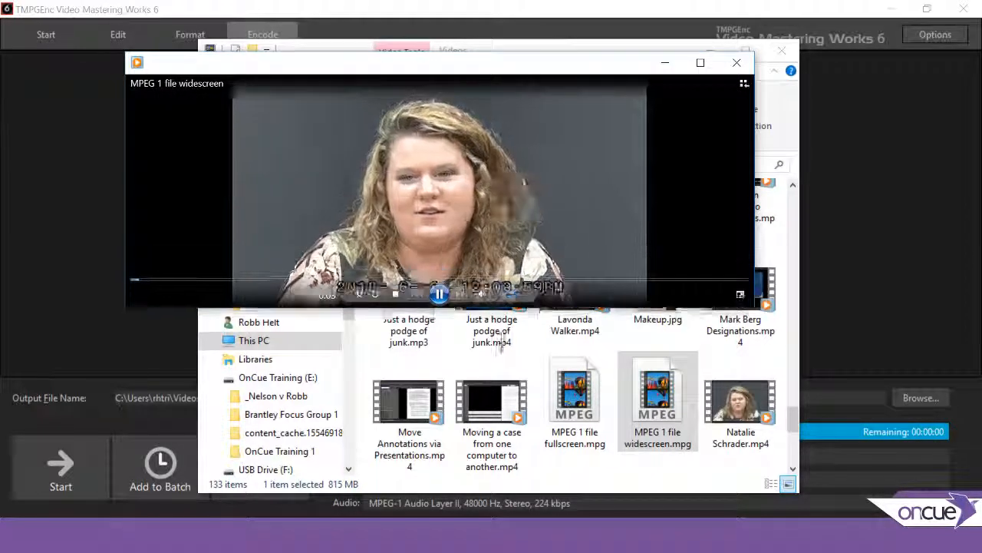
left_click(737, 62)
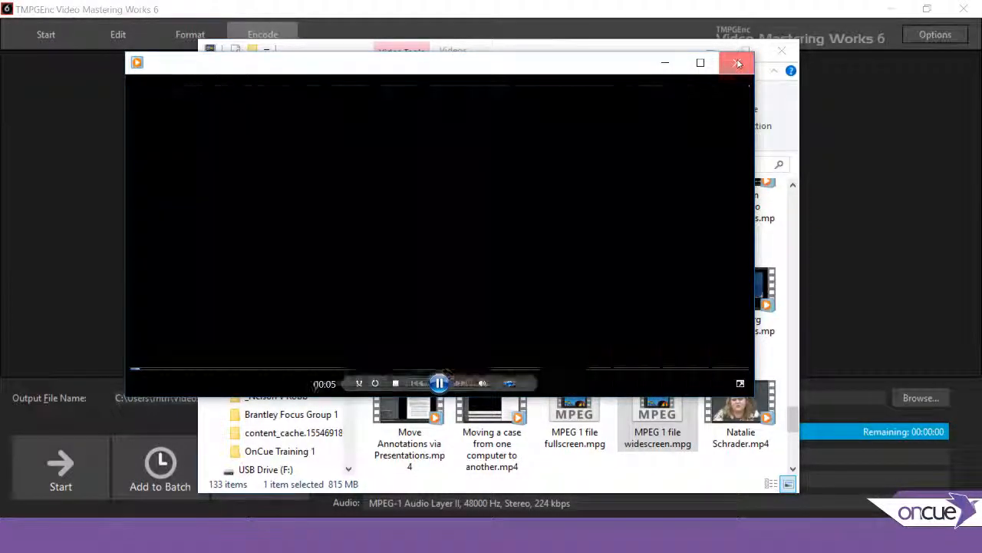
left_click(782, 50)
Dismiss the encoding completion message and return to the format settings
left_click(630, 326)
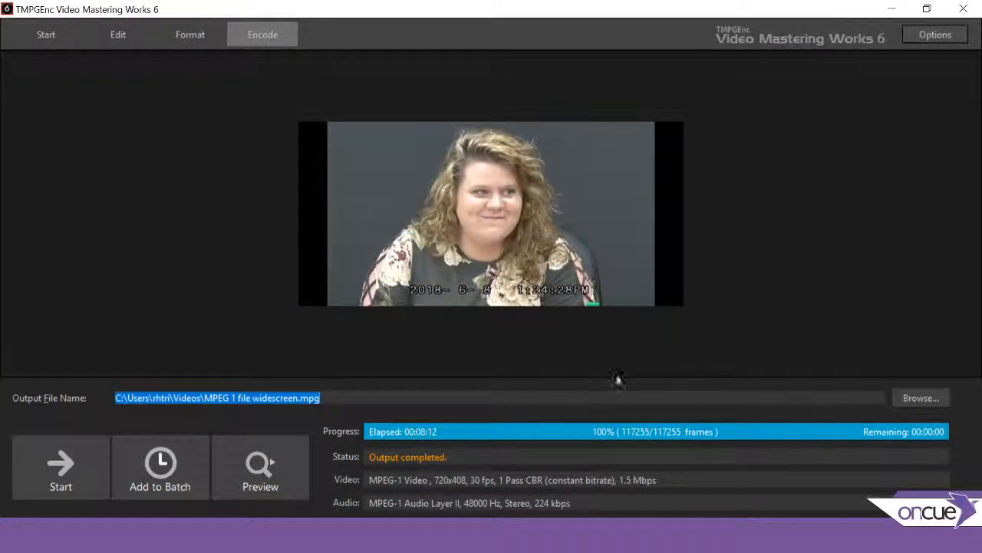
left_click(206, 37)
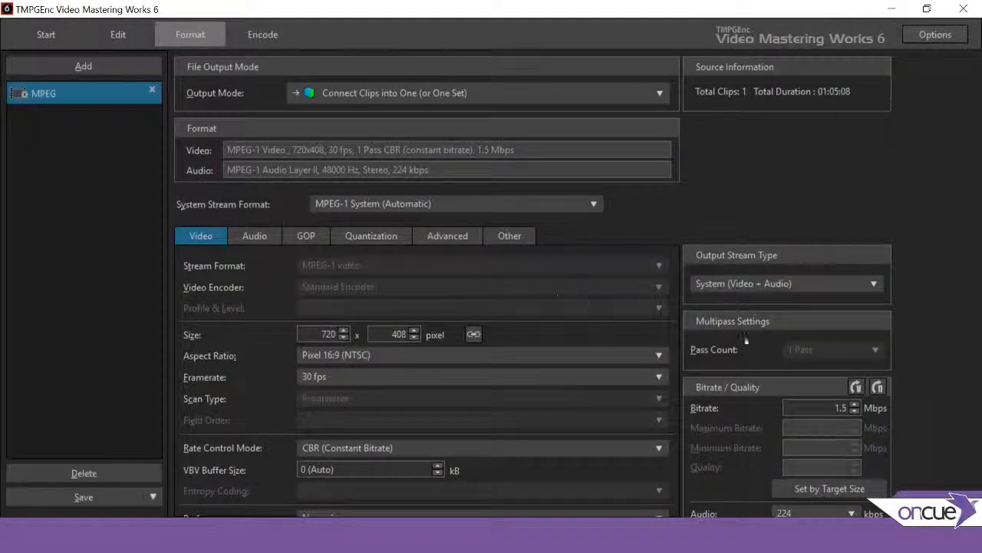